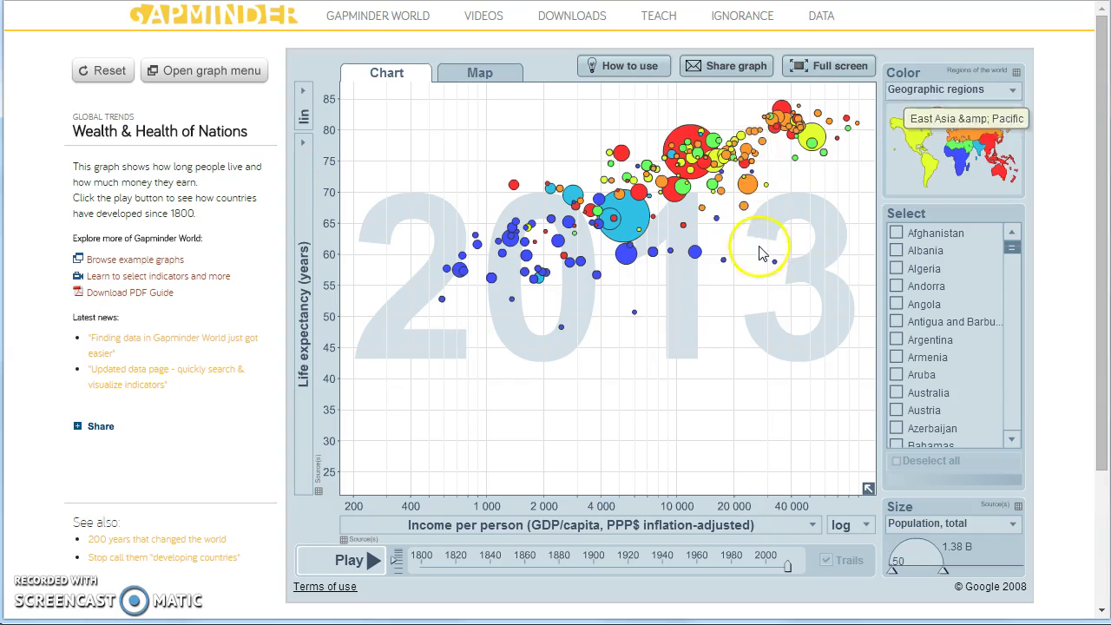
Step: Select Russia in the country list and trace its trail on the chart from 1800 to 2015
{"action": "left_click_drag", "start_coordinate": [1011, 250], "coordinate": [988, 379]}
{"action": "left_click", "coordinate": [896, 411]}
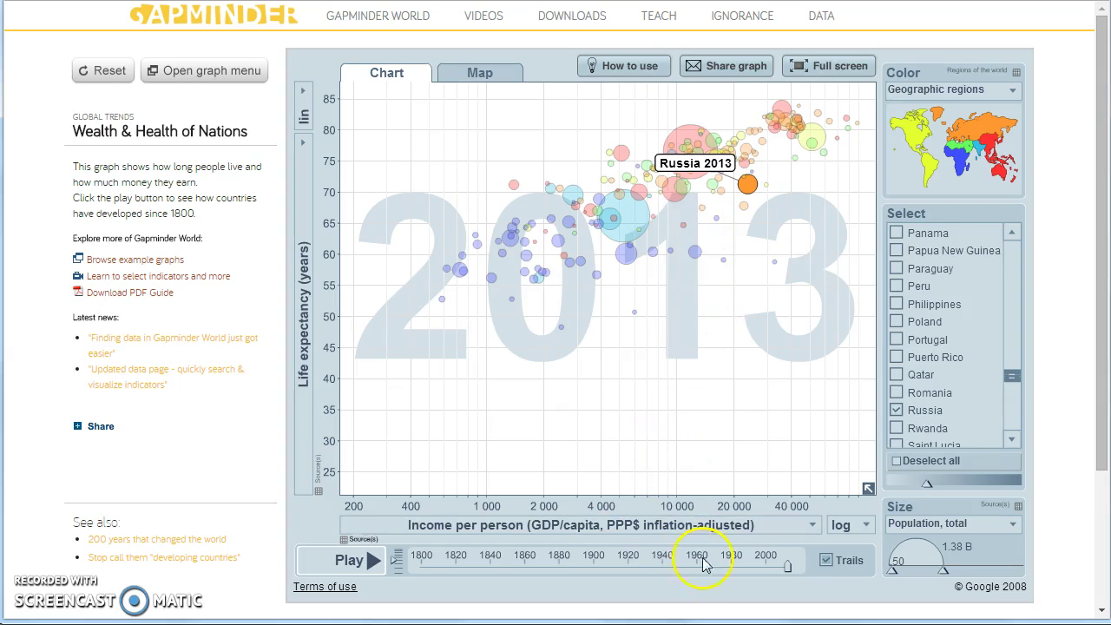
{"action": "left_click_drag", "start_coordinate": [790, 562], "coordinate": [398, 563]}
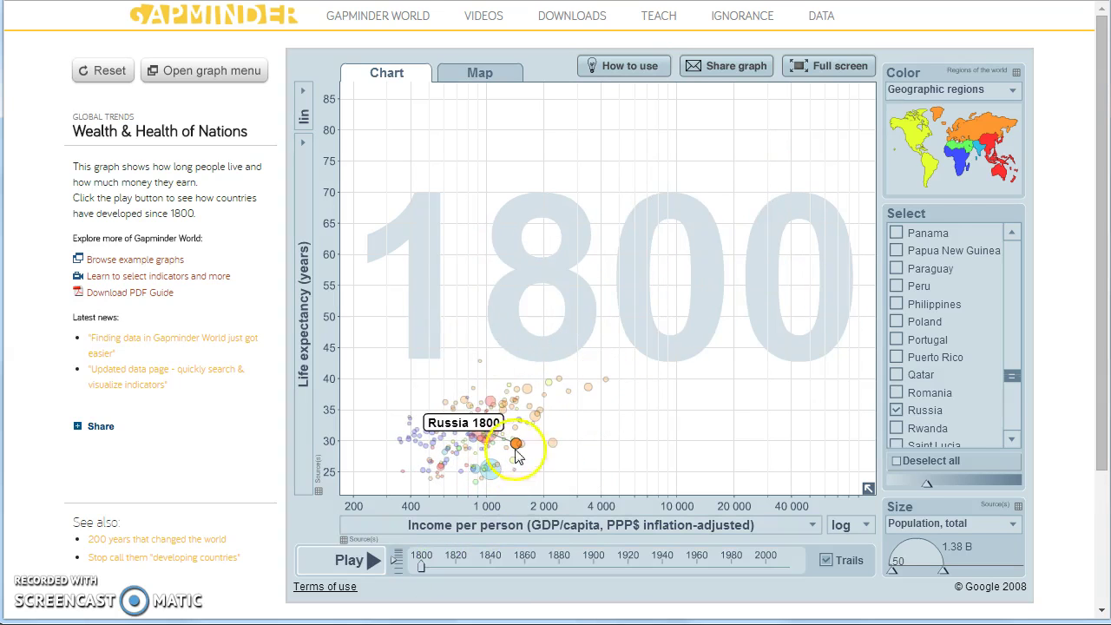
{"action": "mouse_move", "coordinate": [505, 448]}
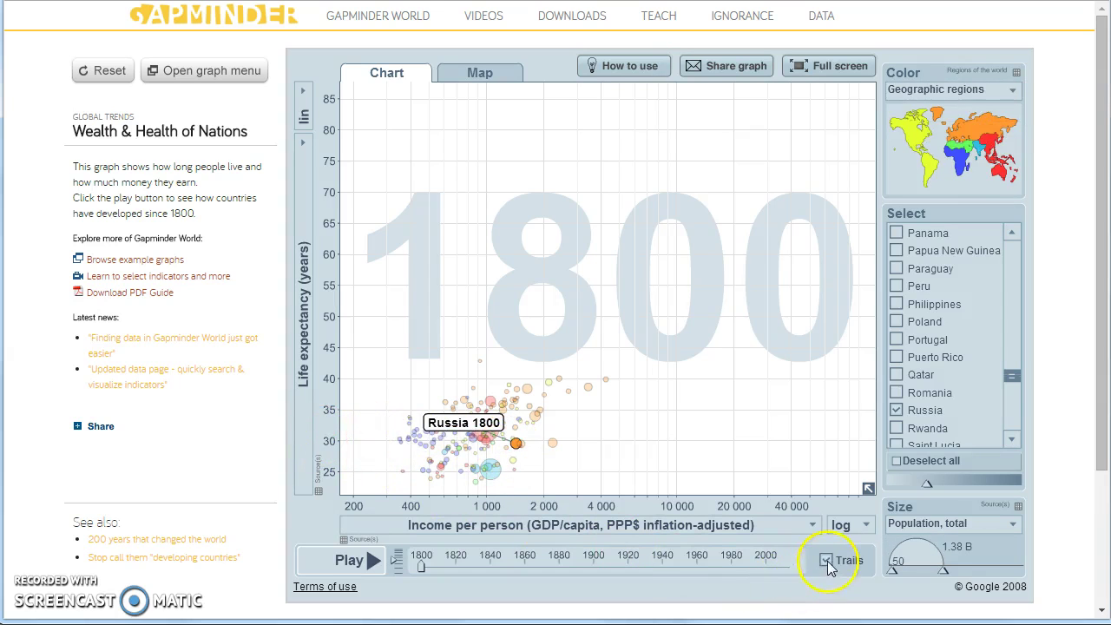
{"action": "key", "text": "space"}
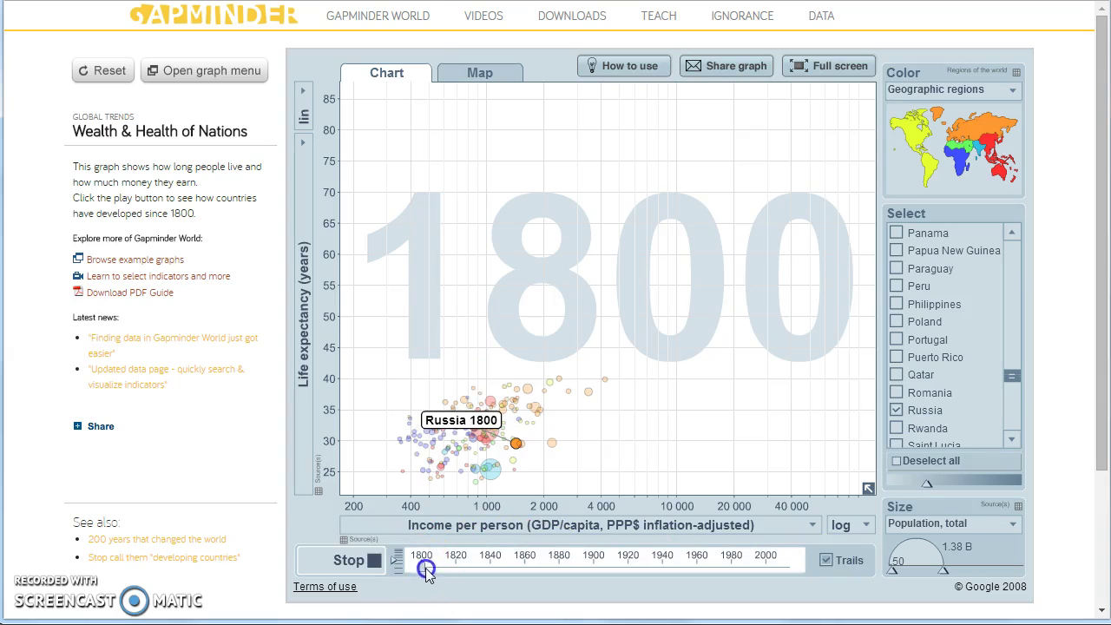
{"action": "left_click_drag", "start_coordinate": [486, 559], "coordinate": [823, 562]}
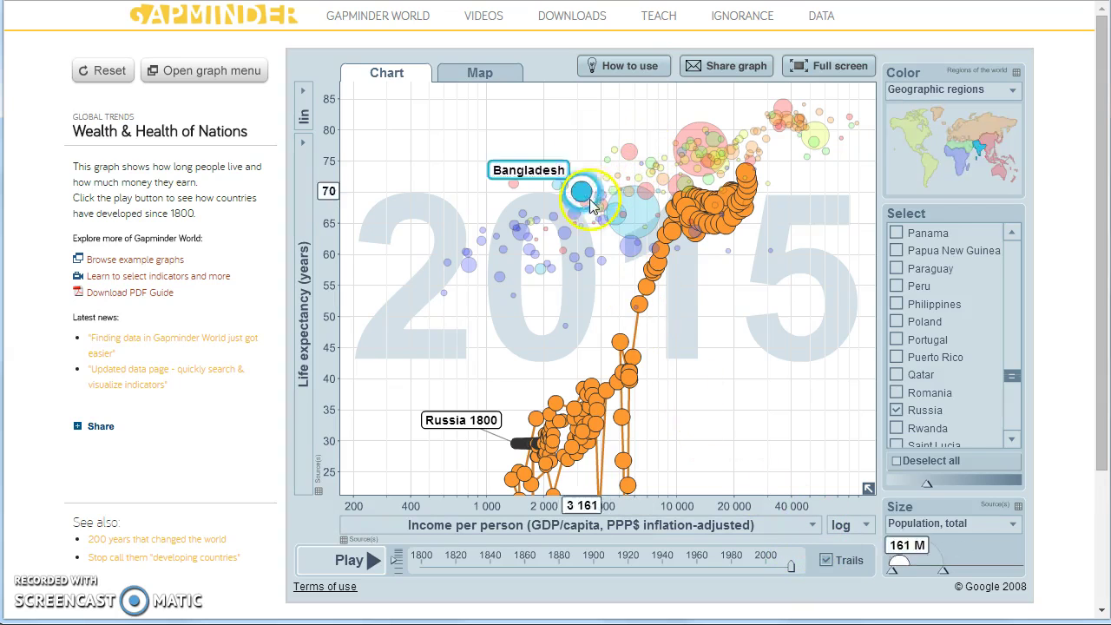
Step: Lower the opacity of the non-selected countries to the minimum so only Russia's trail is drawn
{"action": "left_click", "coordinate": [923, 486]}
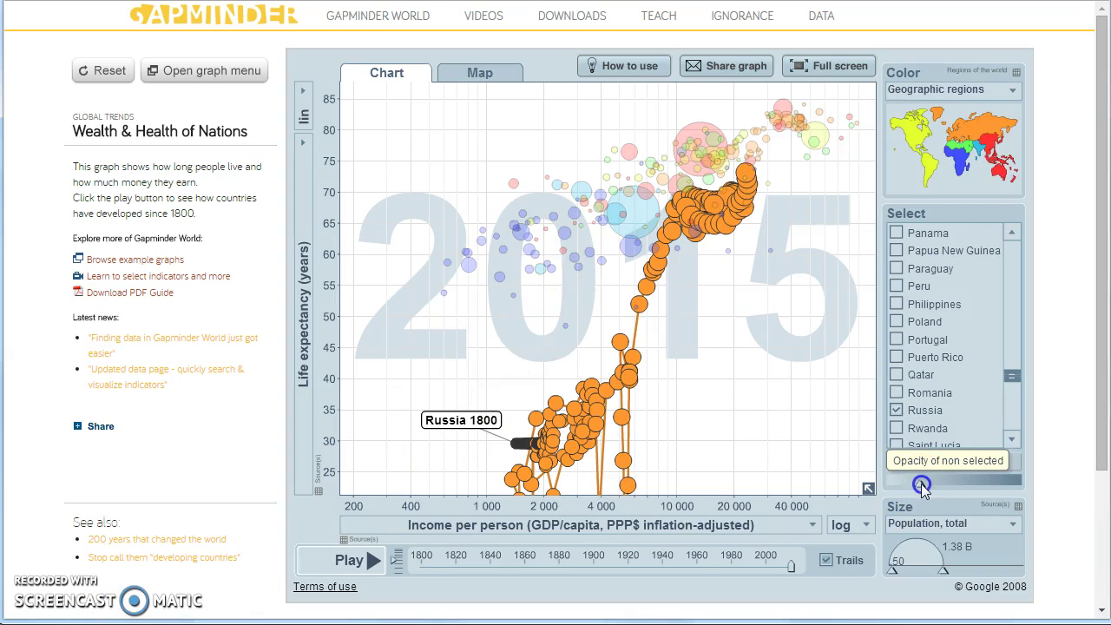
{"action": "left_click_drag", "start_coordinate": [915, 488], "coordinate": [876, 485]}
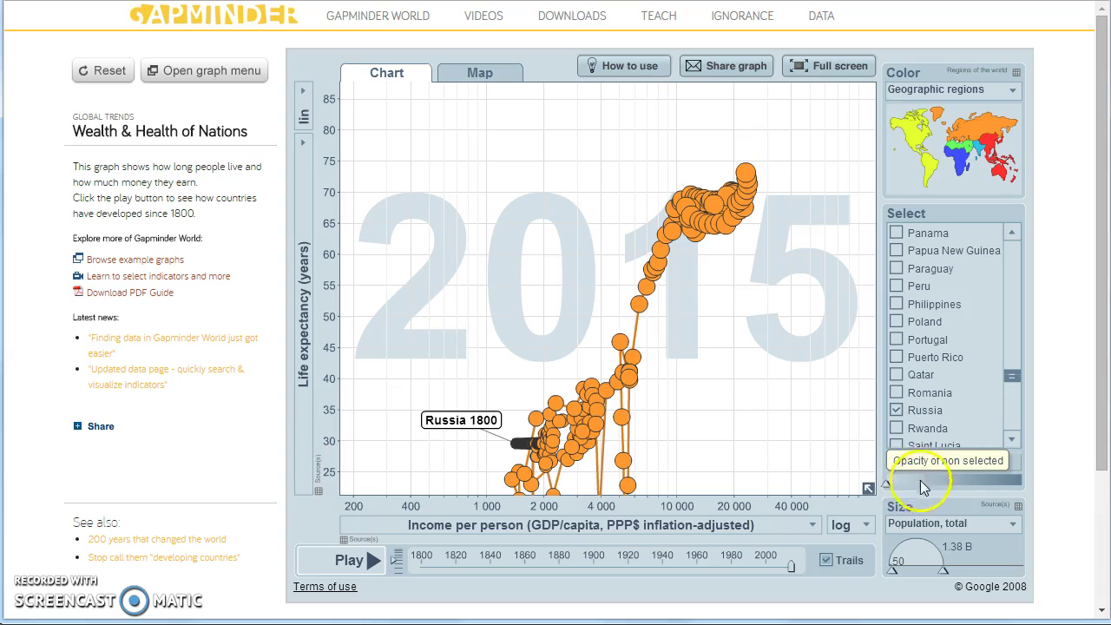
{"action": "left_click_drag", "start_coordinate": [884, 483], "coordinate": [859, 491]}
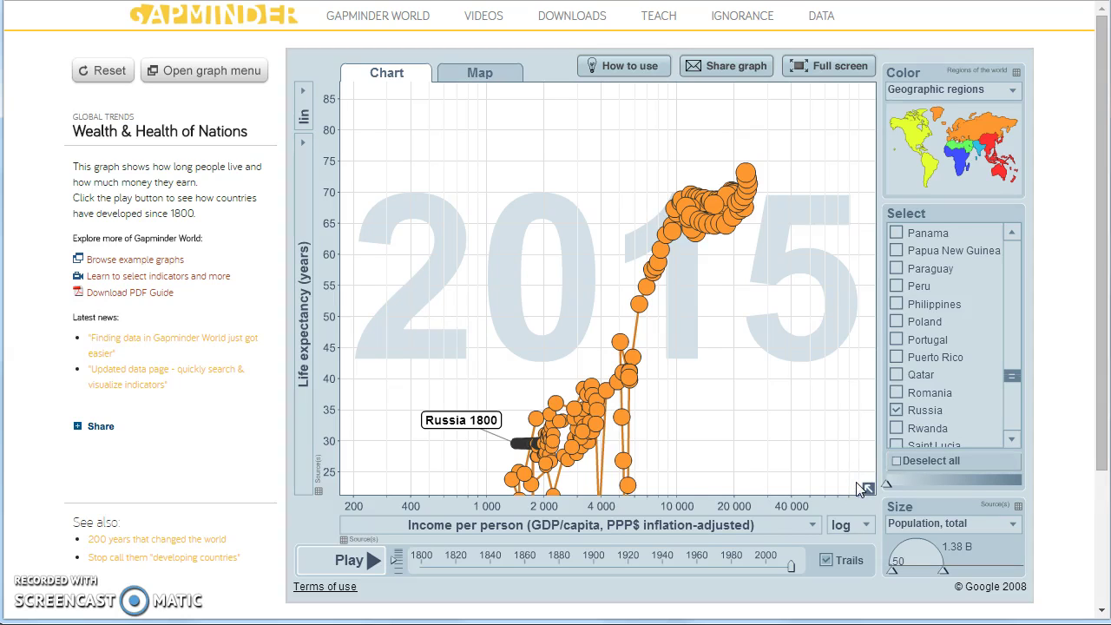
{"action": "left_click_drag", "start_coordinate": [815, 467], "coordinate": [745, 531]}
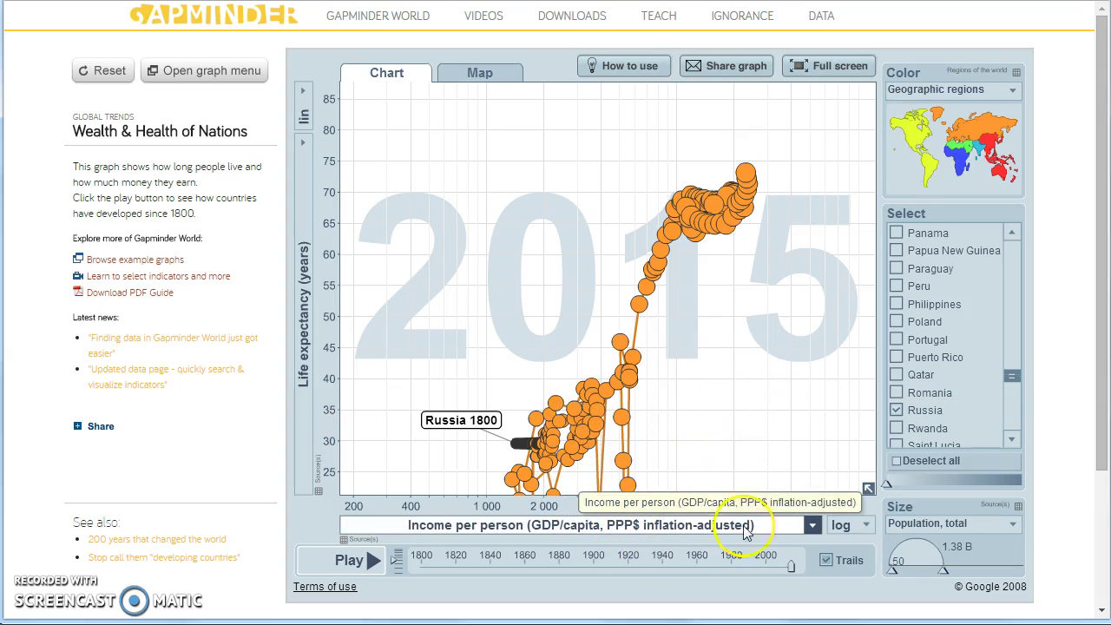
Step: Set the horizontal axis to Primary school completion (% of girls) and the vertical axis to Children per woman (total fertility)
{"action": "left_click", "coordinate": [812, 526]}
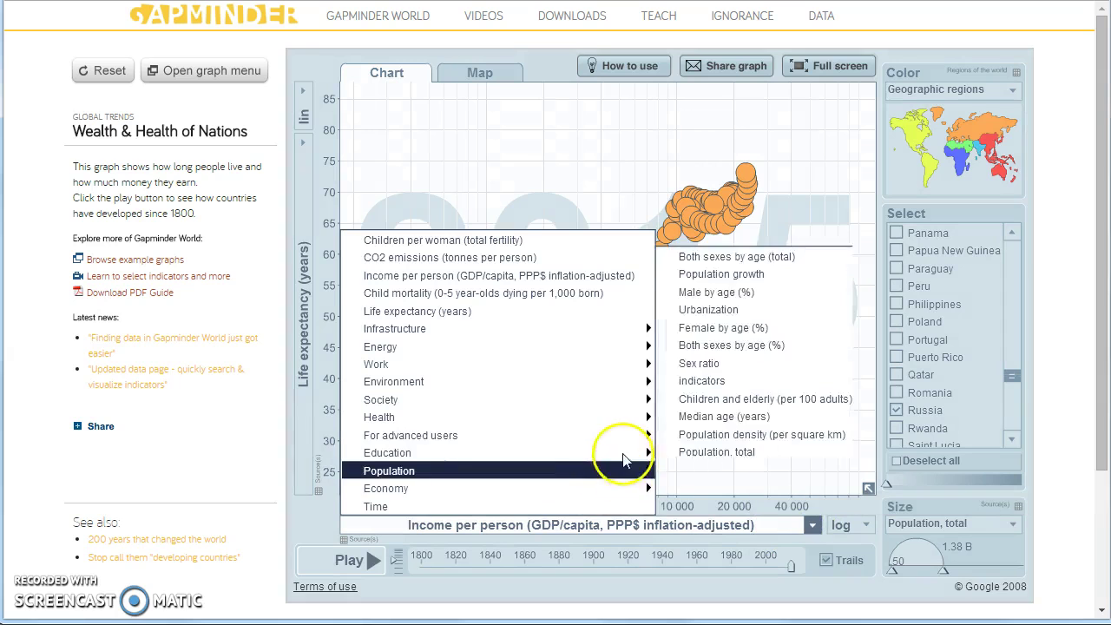
{"action": "mouse_move", "coordinate": [623, 456]}
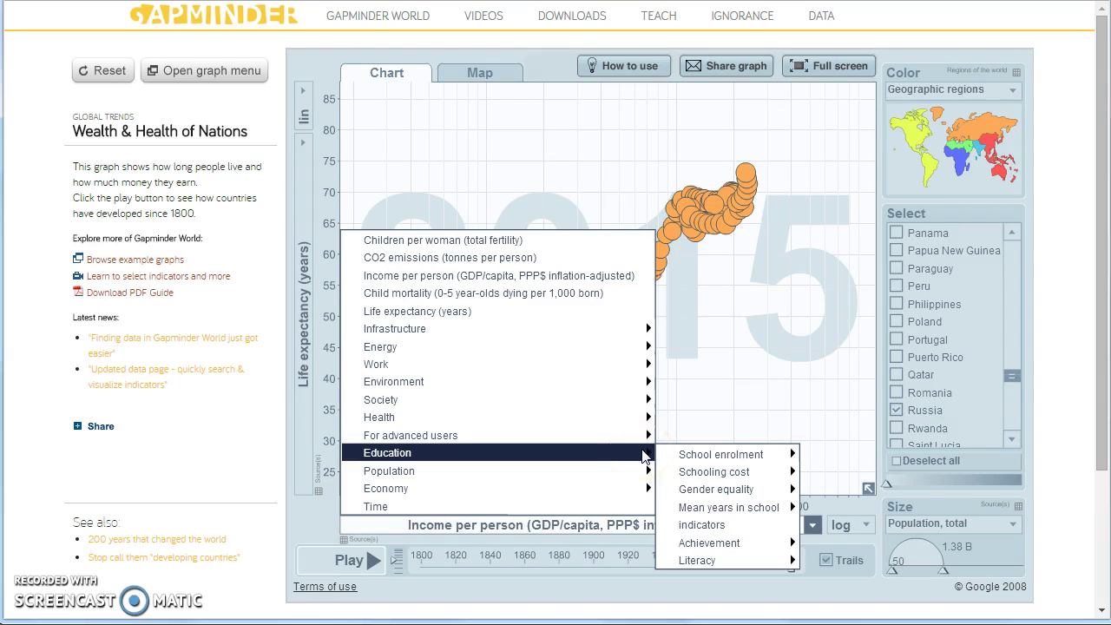
{"action": "left_click", "coordinate": [677, 454]}
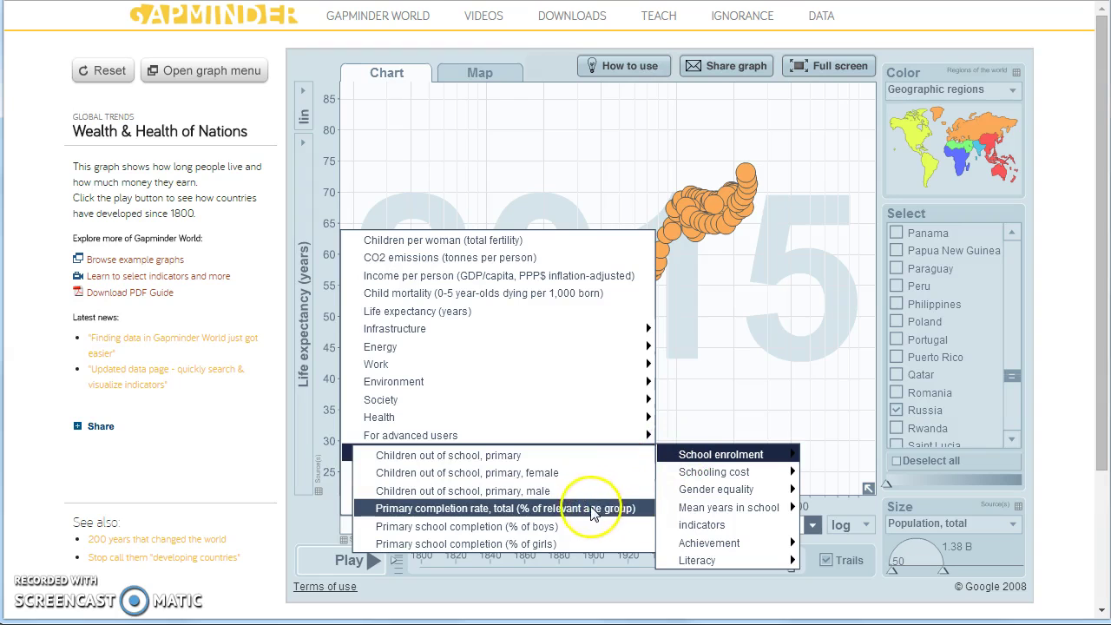
{"action": "left_click", "coordinate": [479, 543]}
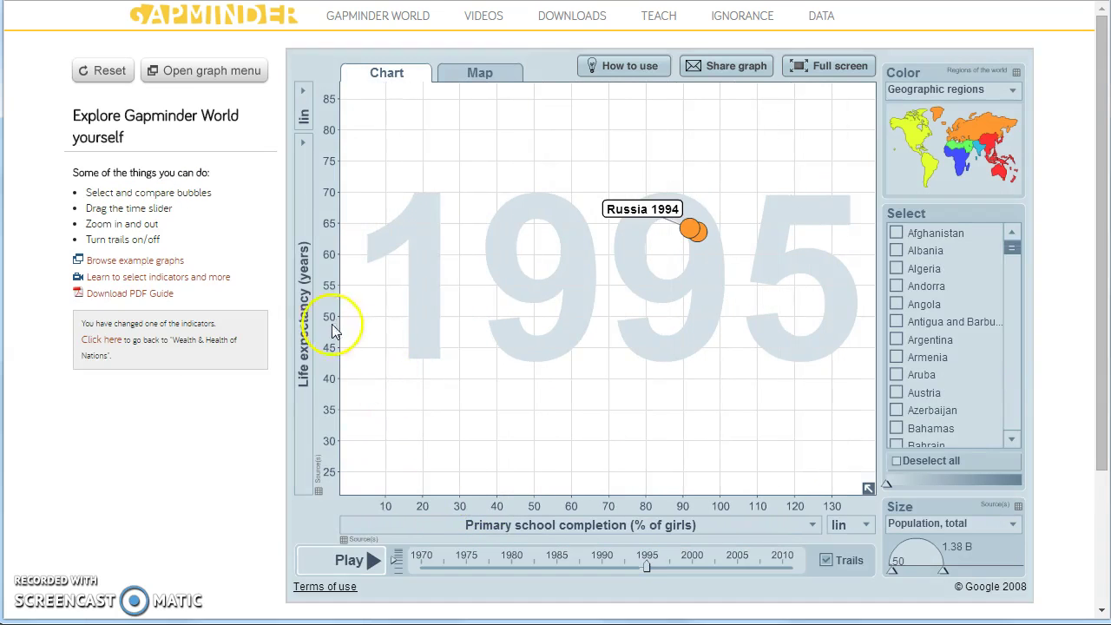
{"action": "left_click", "coordinate": [306, 289]}
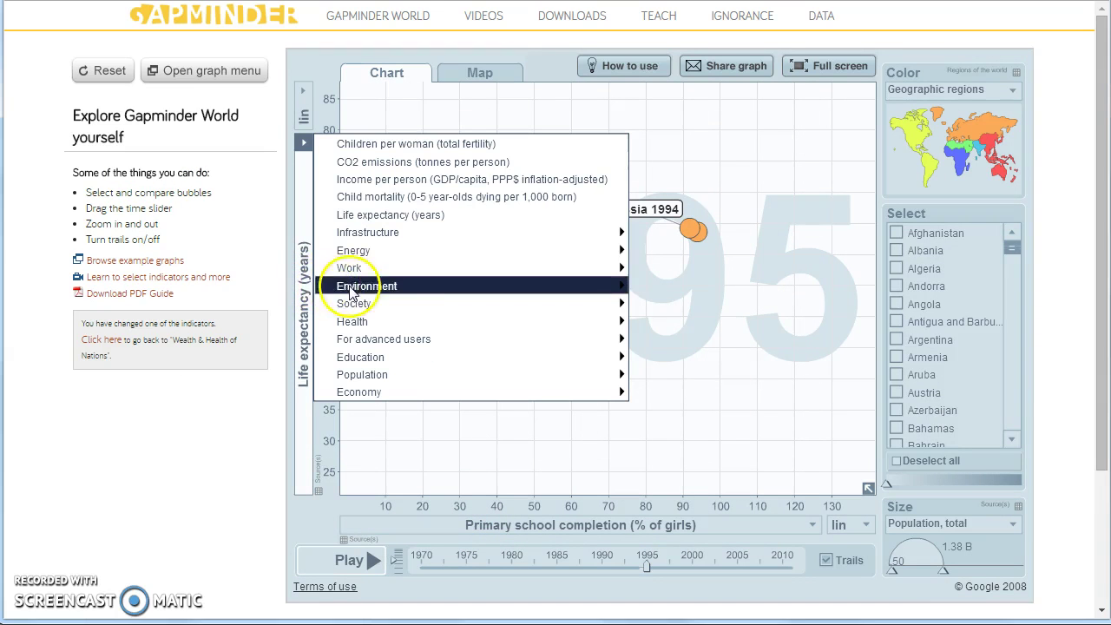
{"action": "left_click", "coordinate": [425, 144]}
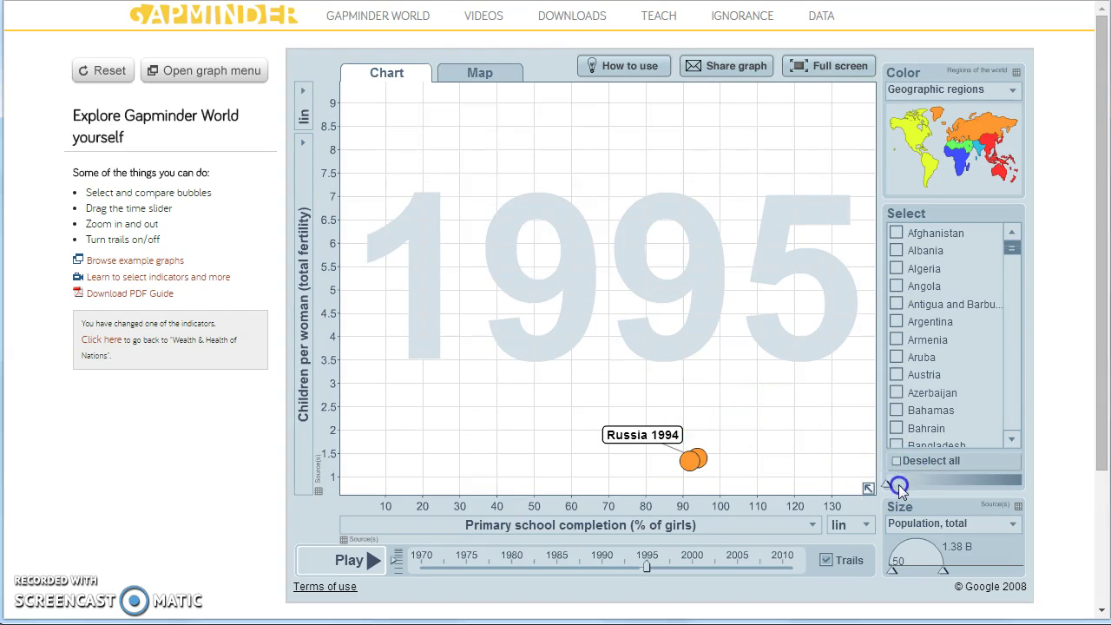
Step: Raise the opacity of the non-selected countries to compare them with Russia, and hide them again
{"action": "left_click_drag", "start_coordinate": [887, 486], "coordinate": [974, 473]}
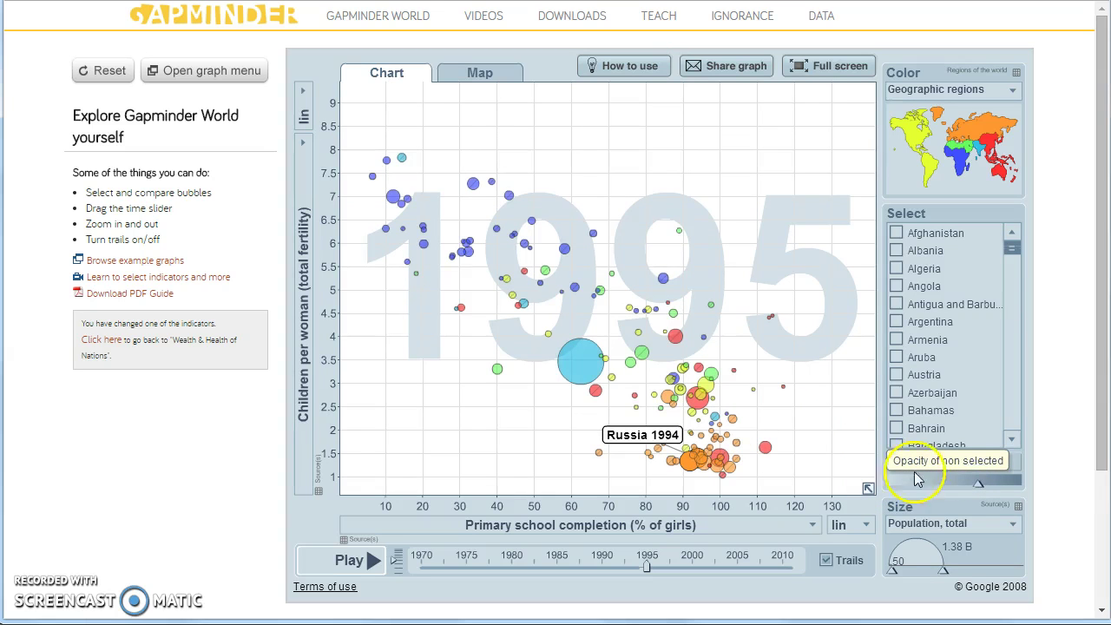
{"action": "mouse_move", "coordinate": [705, 473]}
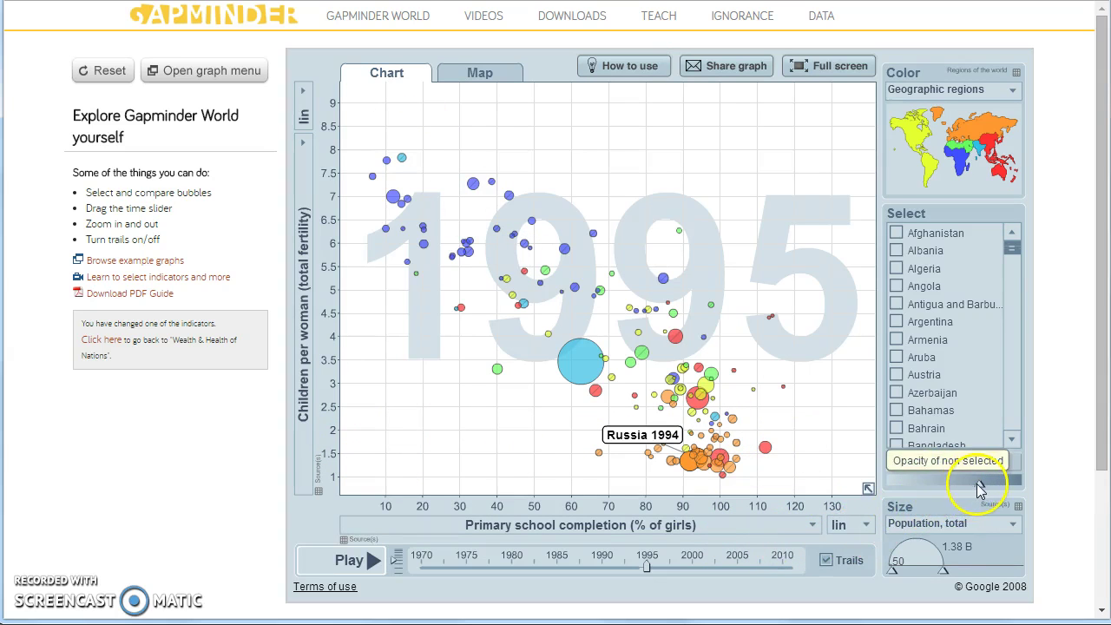
{"action": "left_click_drag", "start_coordinate": [946, 491], "coordinate": [875, 479]}
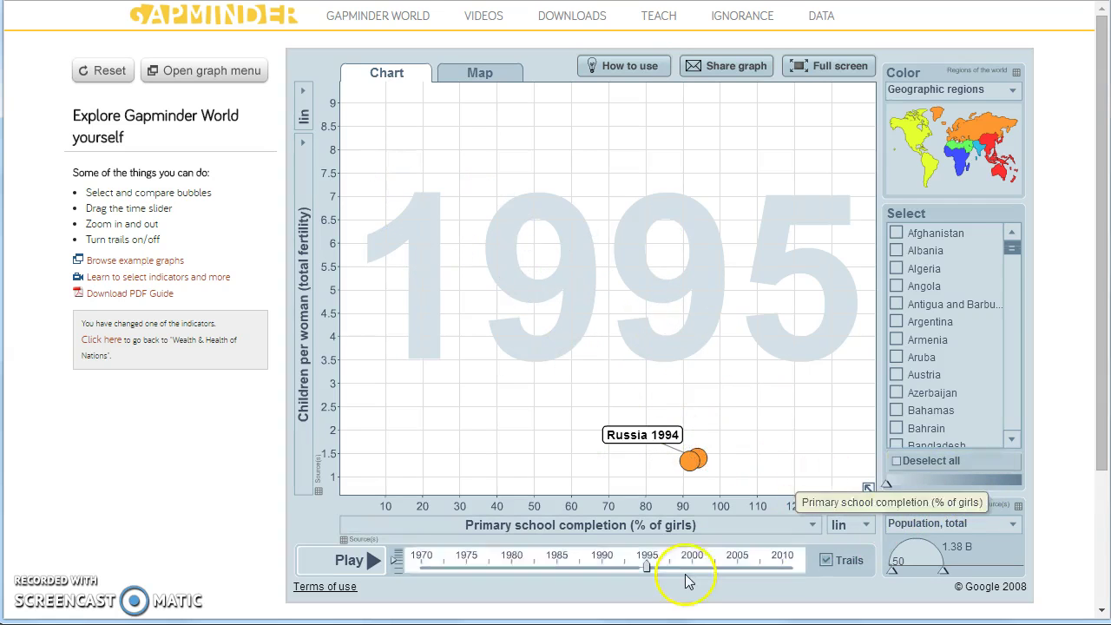
Step: Try to move the timeline to the early 1970s and to 2005 with only Russia selected
{"action": "left_click", "coordinate": [522, 569]}
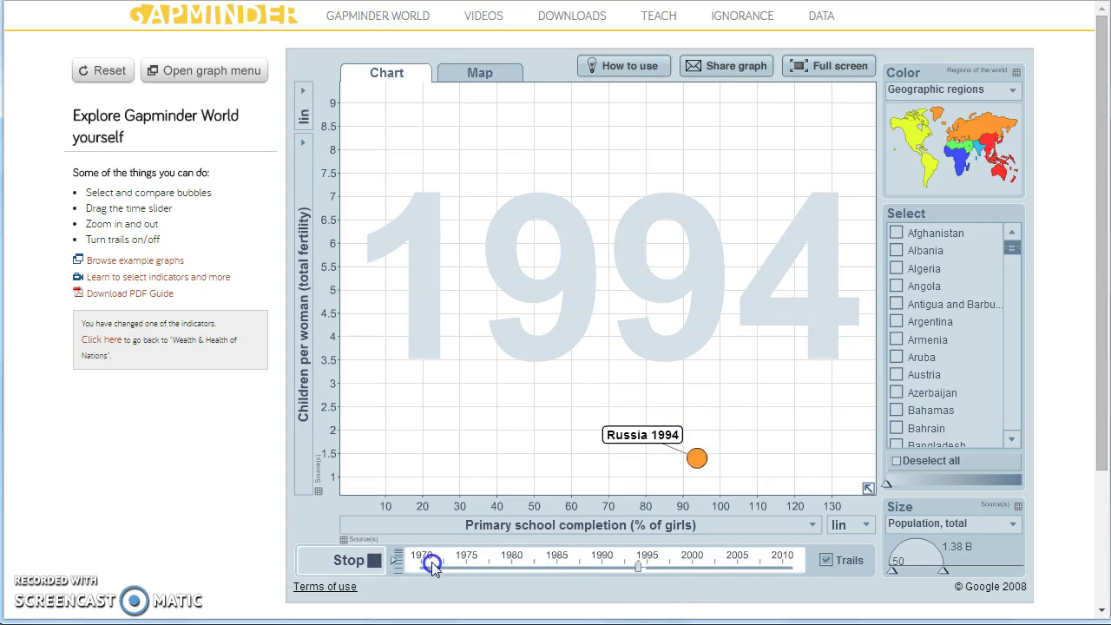
{"action": "left_click", "coordinate": [643, 564]}
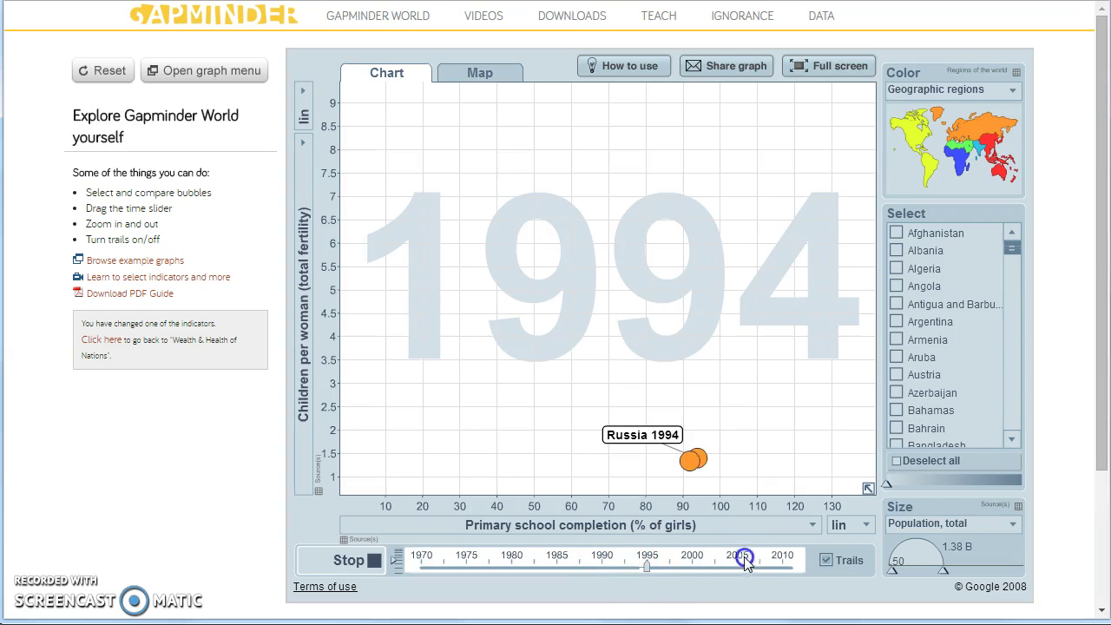
{"action": "left_click", "coordinate": [664, 561]}
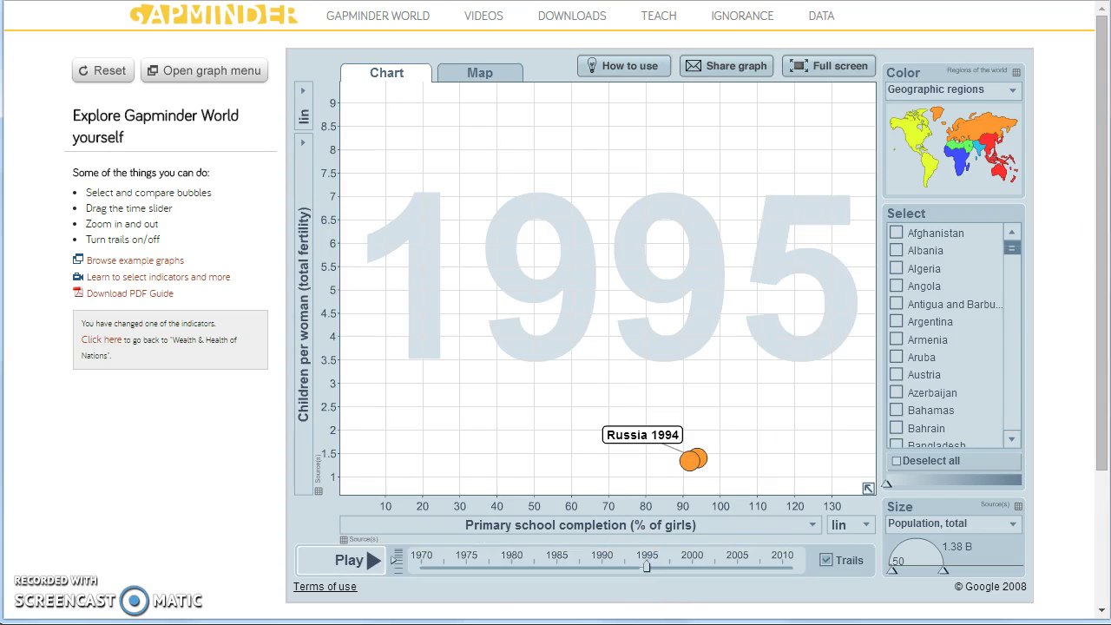
Step: Add Afghanistan to the selected countries and trace its trail from 1974 to 2005
{"action": "left_click", "coordinate": [896, 233]}
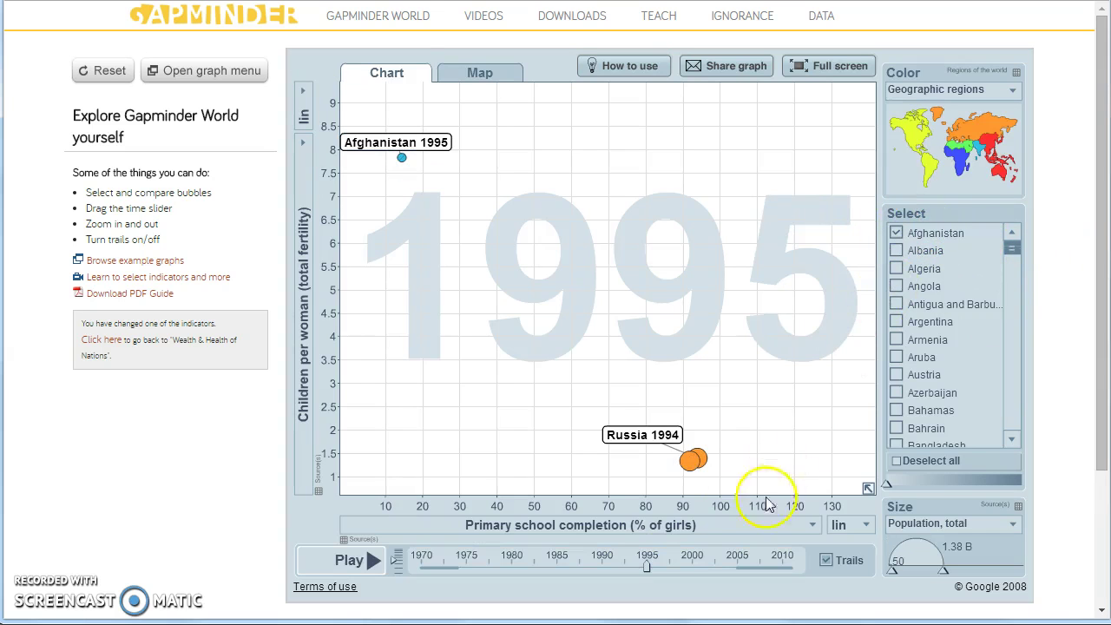
{"action": "left_click_drag", "start_coordinate": [643, 564], "coordinate": [457, 560]}
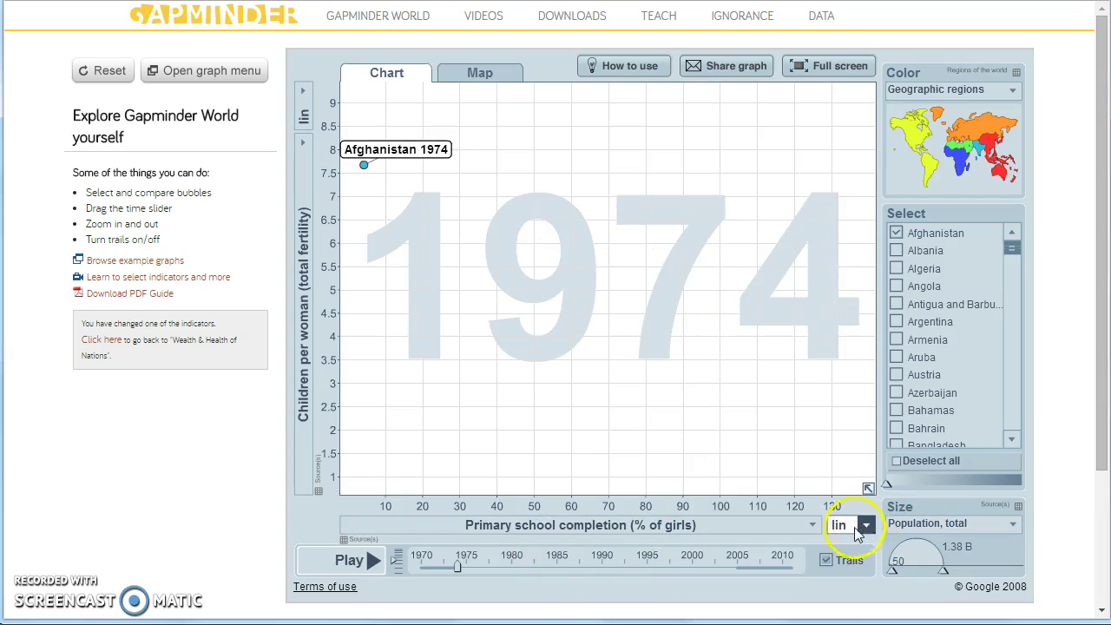
{"action": "left_click_drag", "start_coordinate": [463, 562], "coordinate": [736, 559]}
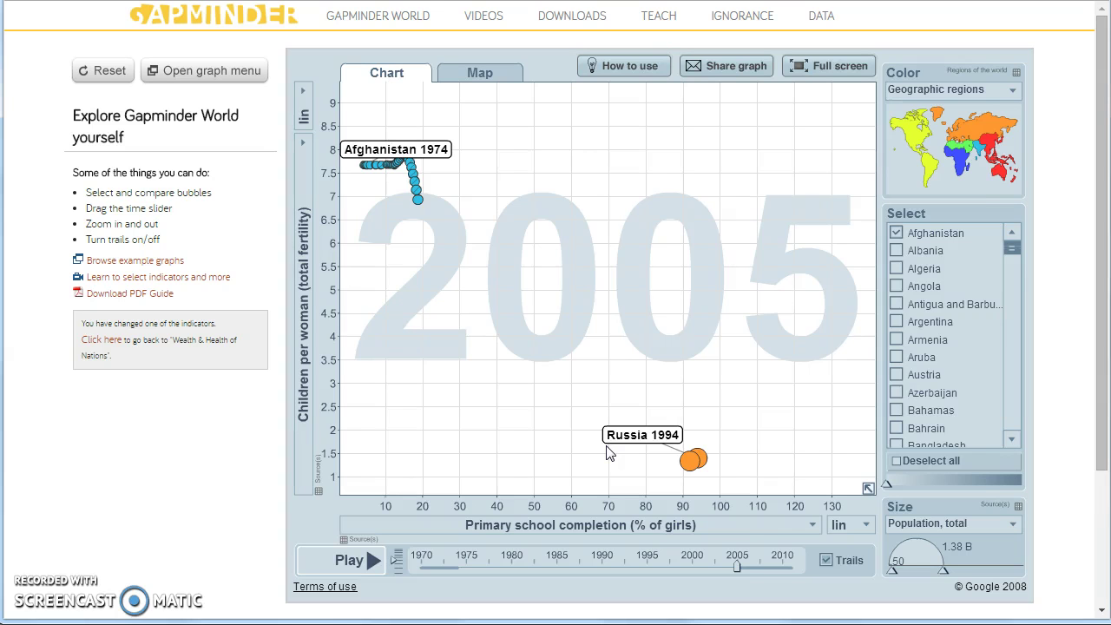
Step: Set the horizontal axis to Time and the vertical axis to the Poverty & inequality indicator Number of people in poverty
{"action": "left_click", "coordinate": [813, 524]}
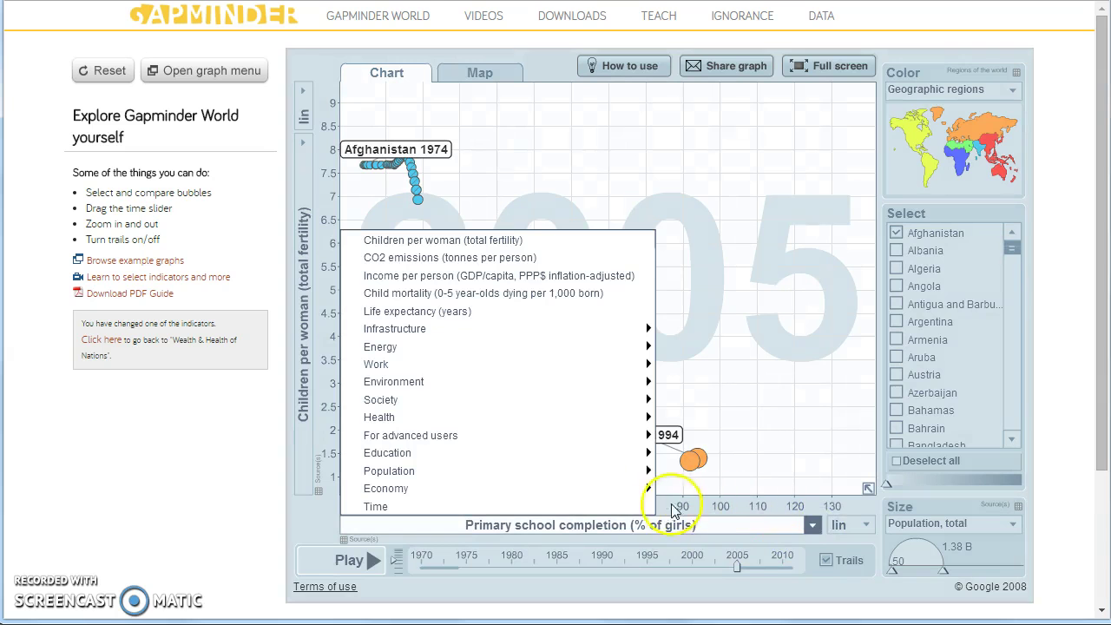
{"action": "left_click", "coordinate": [376, 507]}
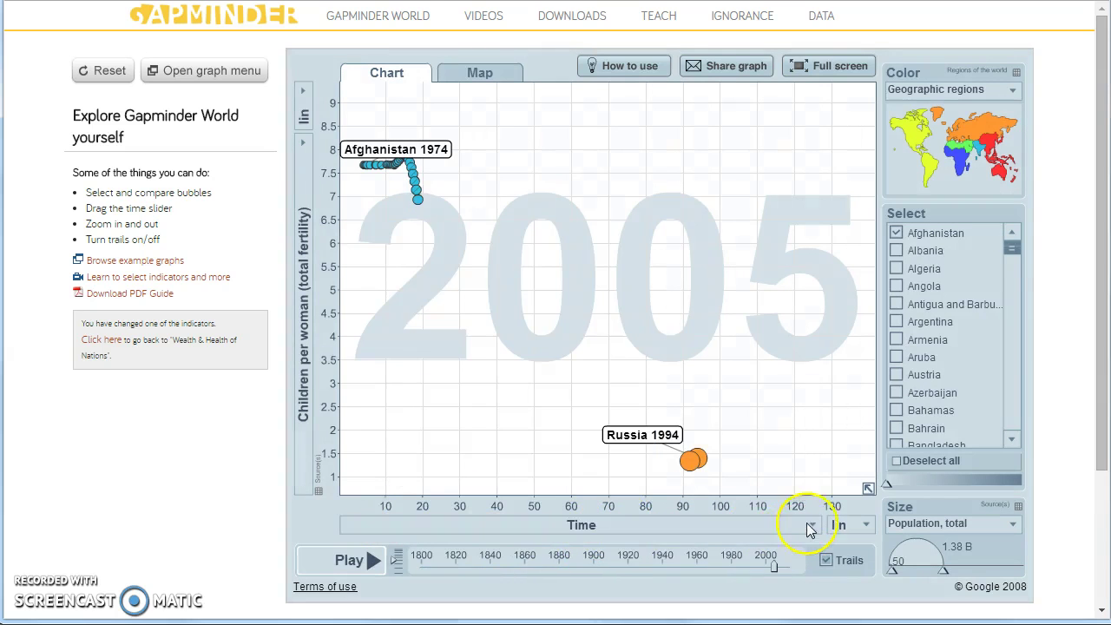
{"action": "left_click", "coordinate": [305, 142]}
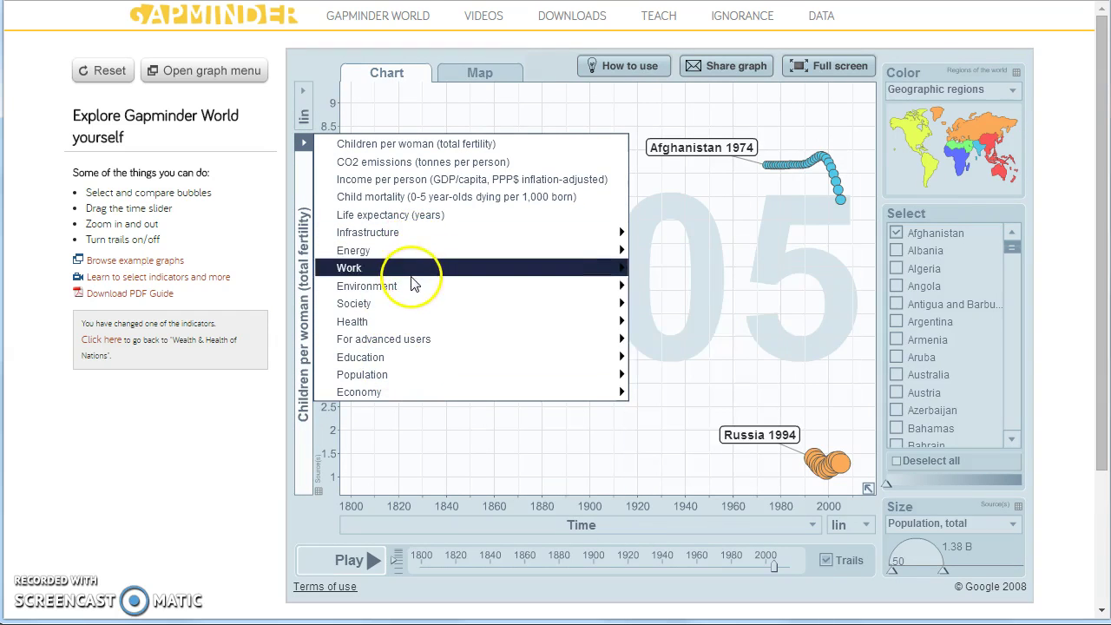
{"action": "mouse_move", "coordinate": [412, 351]}
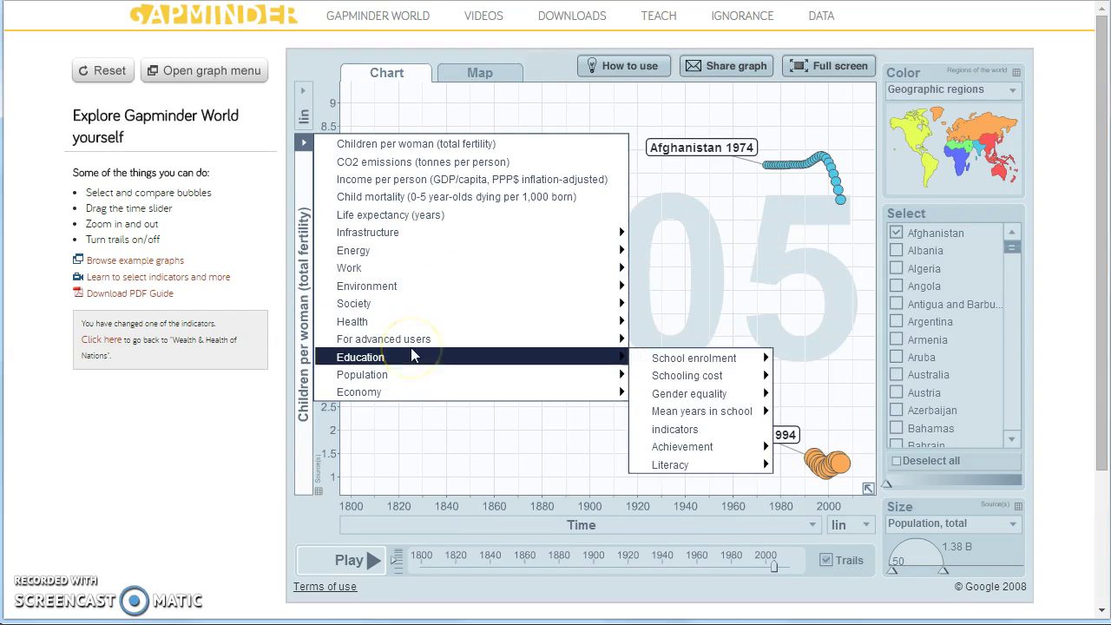
{"action": "mouse_move", "coordinate": [430, 398]}
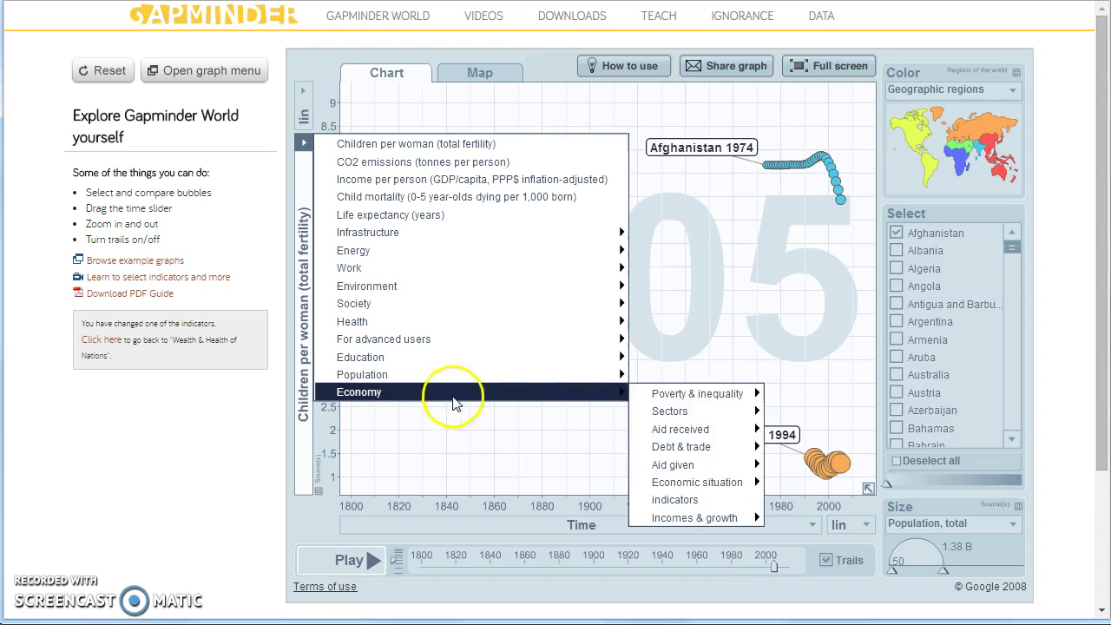
{"action": "mouse_move", "coordinate": [697, 395]}
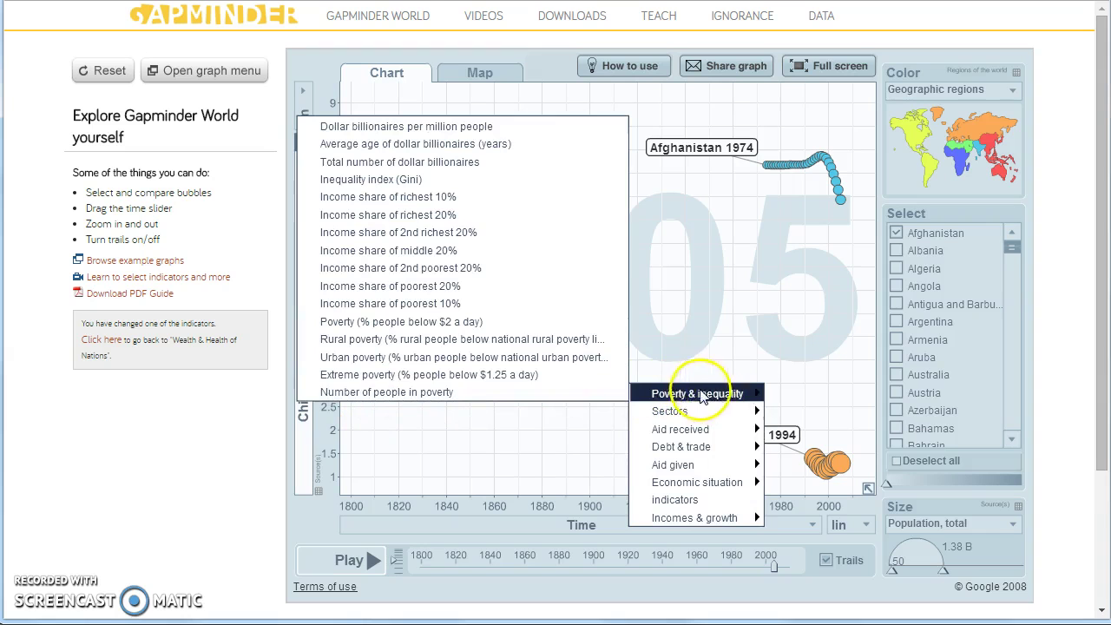
{"action": "left_click", "coordinate": [417, 392]}
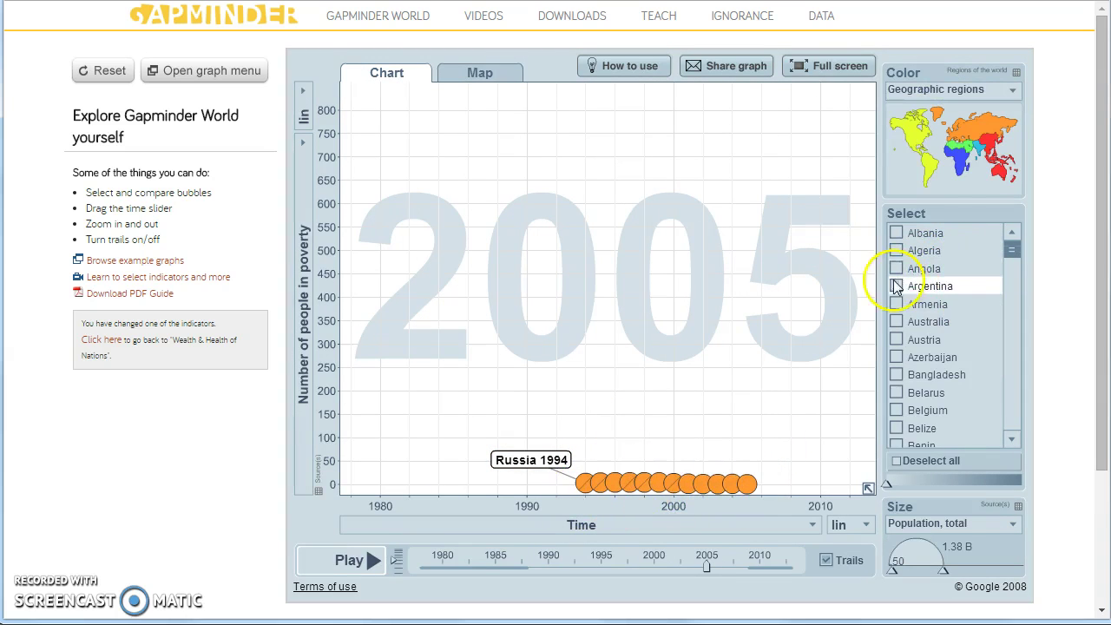
Step: Clear the country selection, select only Albania and move the timeline forward from 2005 to its end
{"action": "left_click", "coordinate": [899, 461]}
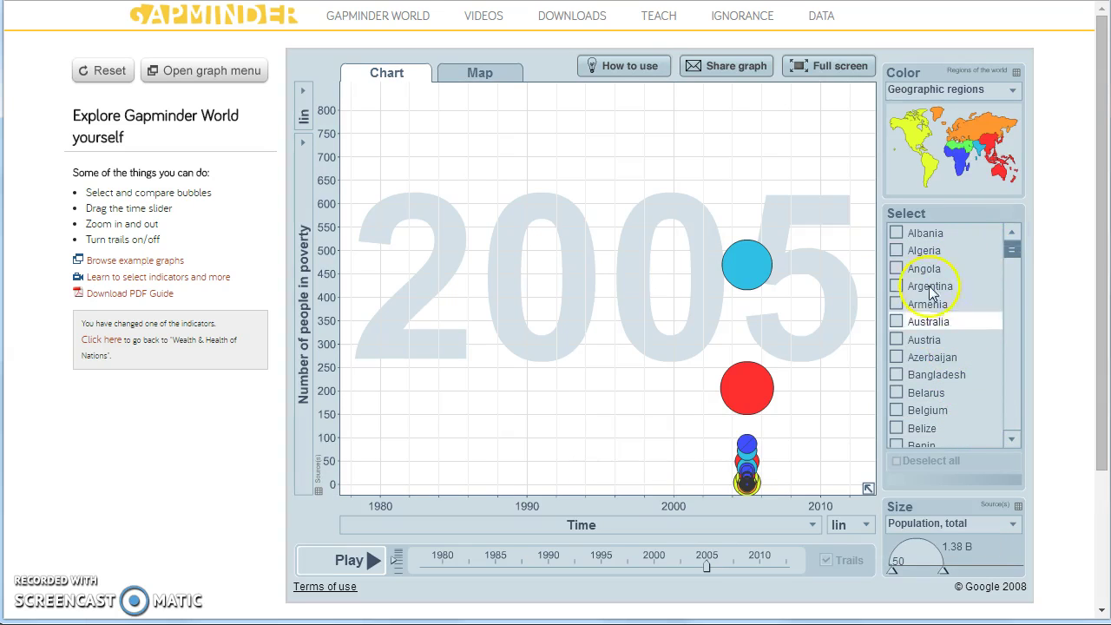
{"action": "left_click", "coordinate": [894, 232]}
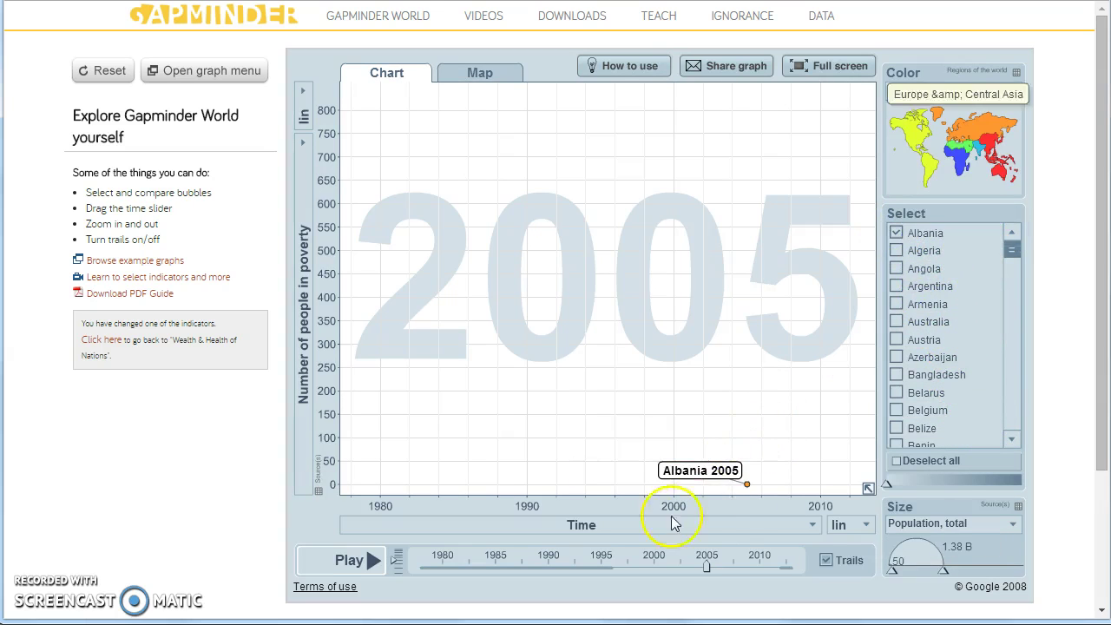
{"action": "left_click_drag", "start_coordinate": [705, 571], "coordinate": [796, 556]}
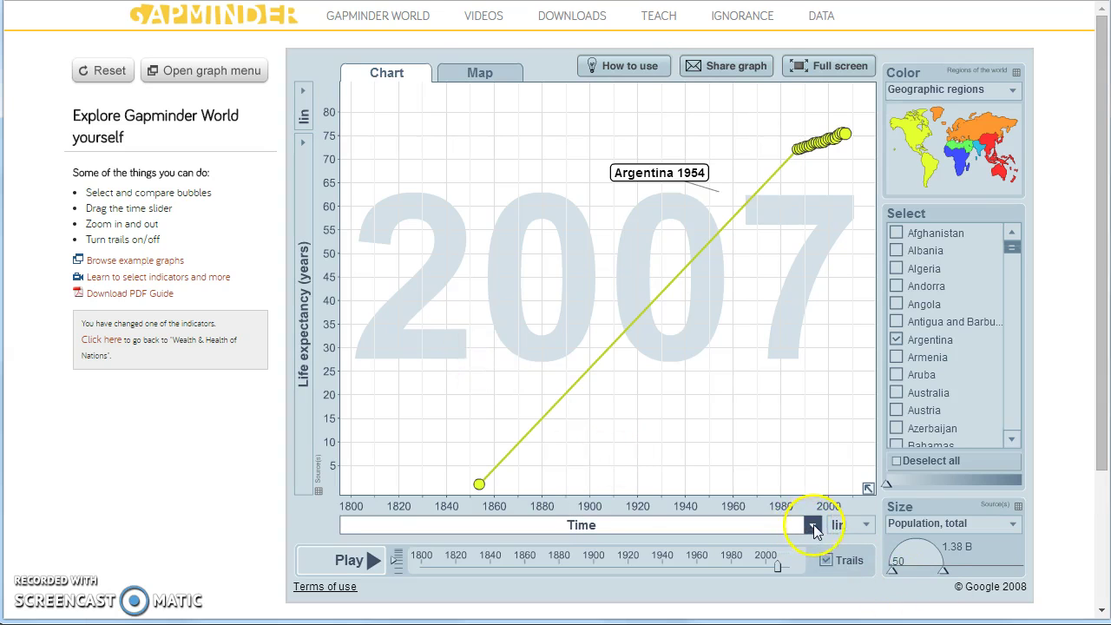
{"action": "left_click", "coordinate": [814, 524]}
{"action": "mouse_move", "coordinate": [562, 496]}
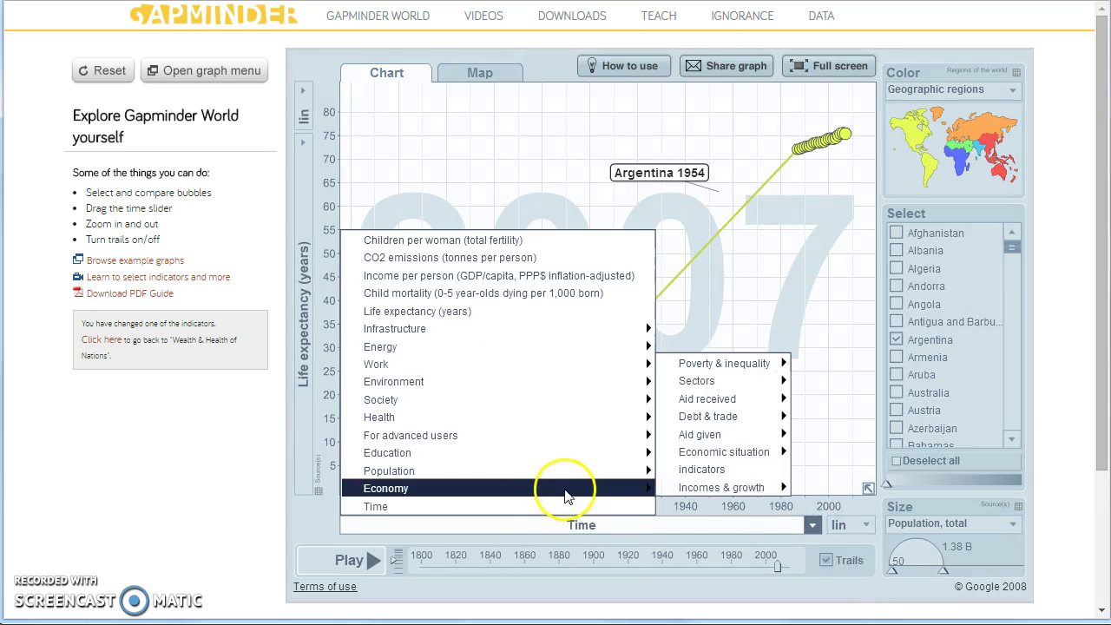
{"action": "mouse_move", "coordinate": [612, 418]}
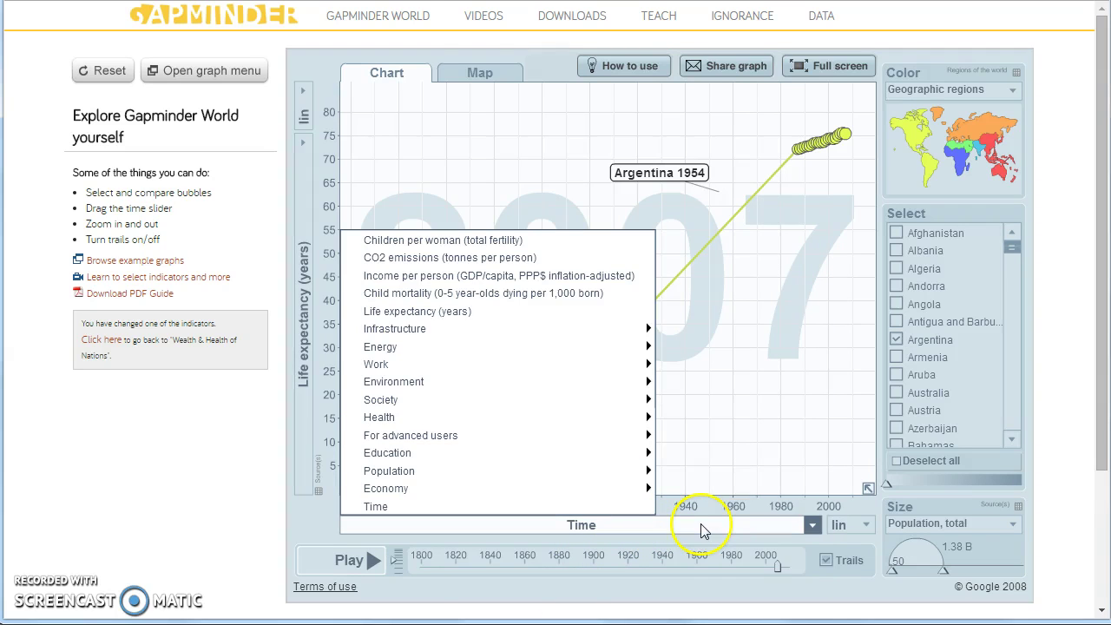
{"action": "left_click", "coordinate": [796, 447]}
Step: Open the sharing options for the graph of Argentina's life expectancy over time
{"action": "mouse_move", "coordinate": [810, 149]}
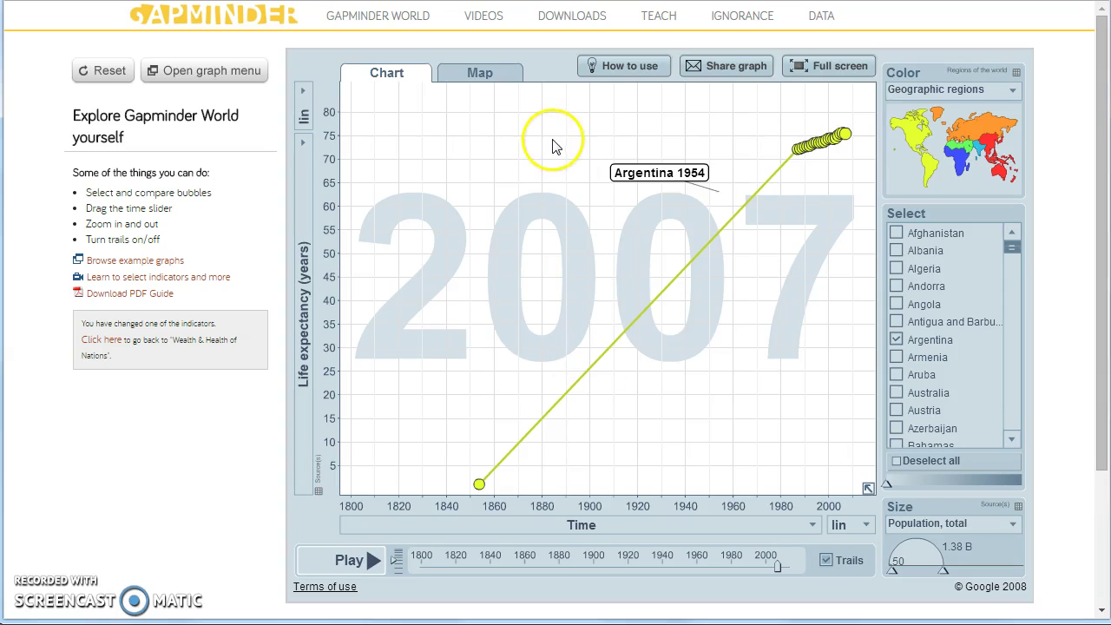
{"action": "left_click", "coordinate": [727, 66]}
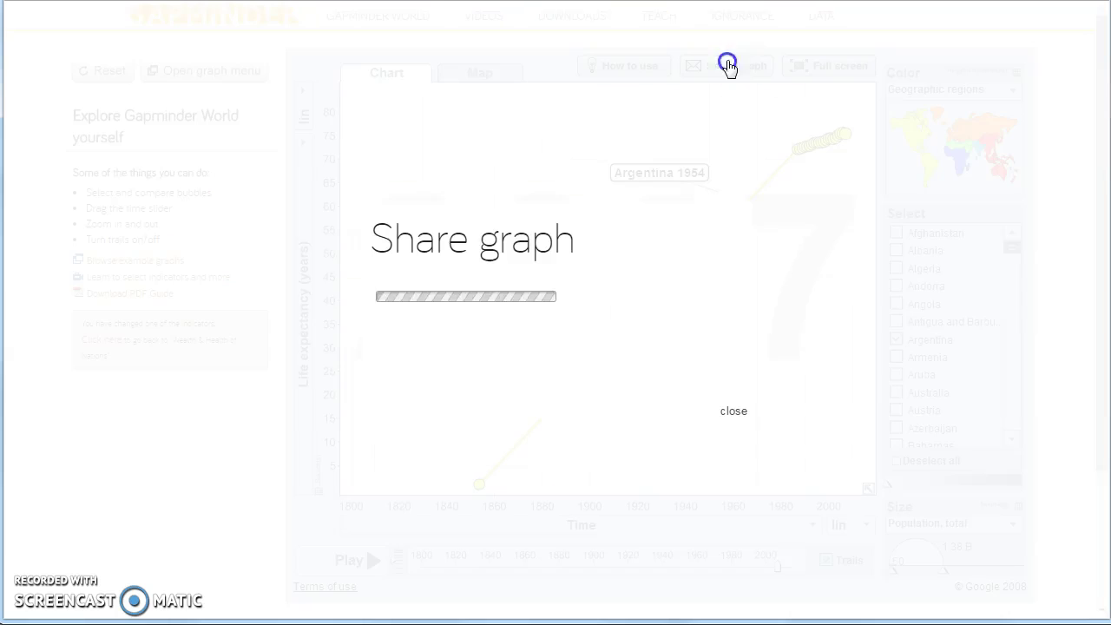